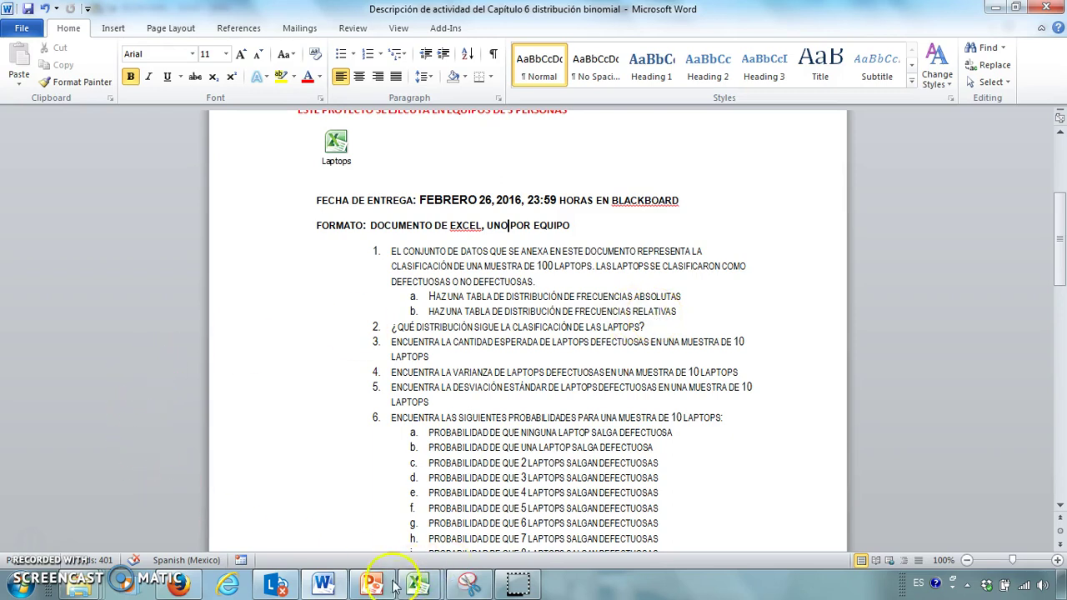
Switch to the Excel workbook with the survey data and look over the answers in column A
{"action": "mouse_move", "coordinate": [418, 584]}
{"action": "left_click", "coordinate": [350, 513]}
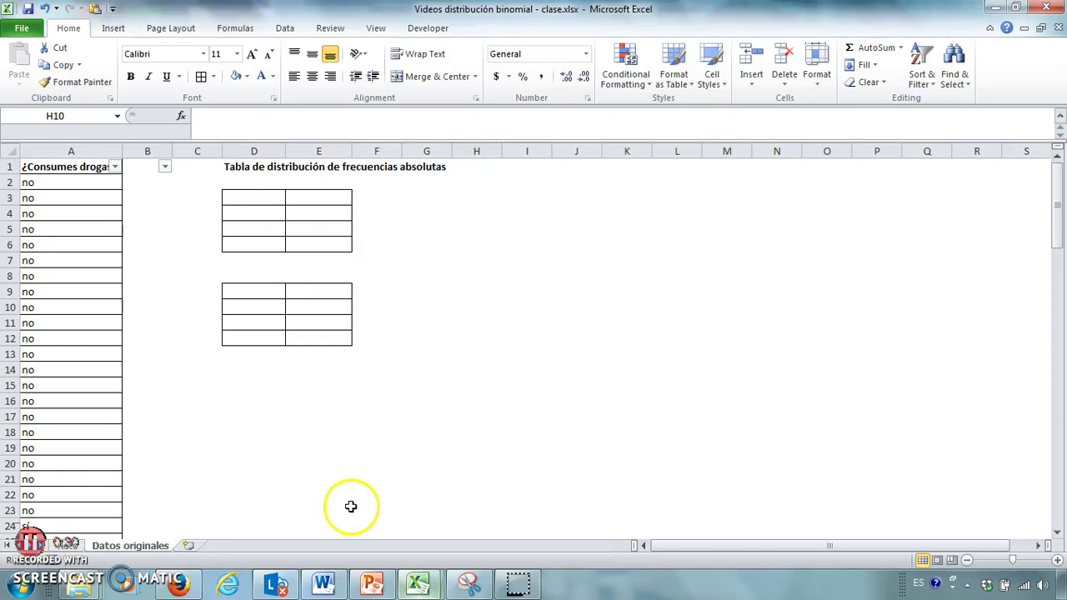
{"action": "left_click_drag", "start_coordinate": [61, 185], "coordinate": [60, 278]}
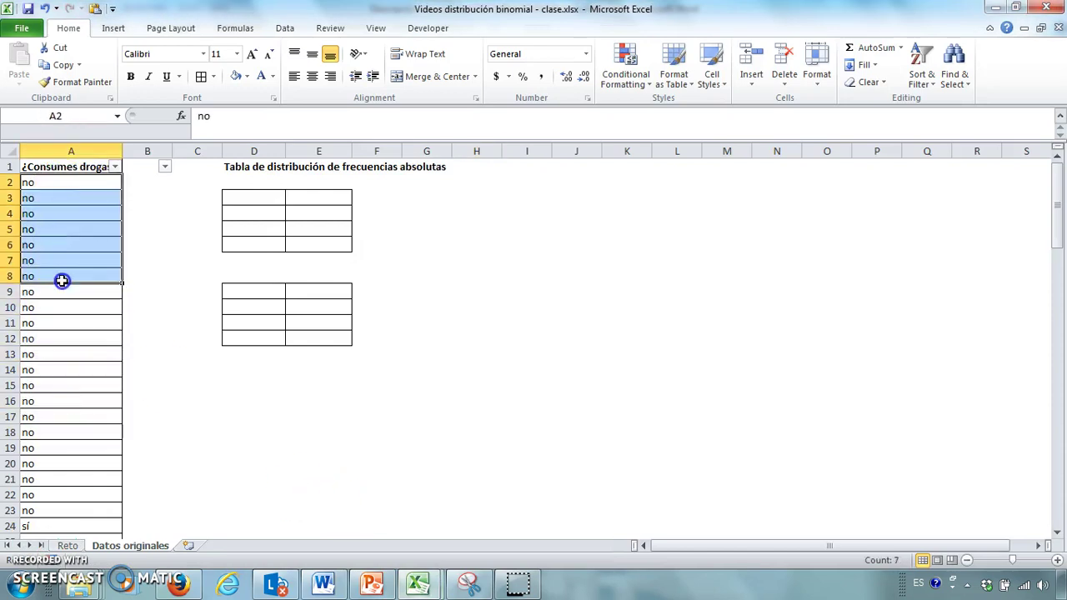
{"action": "left_click", "coordinate": [61, 415]}
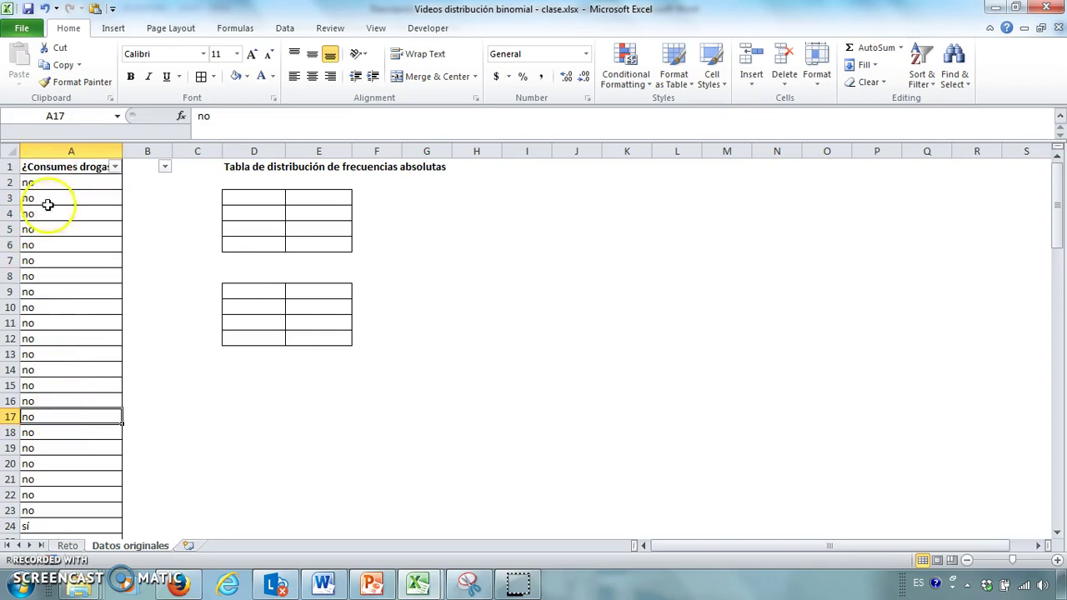
Enter the headings "Clases" in D2 and "Frecuencias" in E2 above the absolute frequency table
{"action": "left_click", "coordinate": [236, 193]}
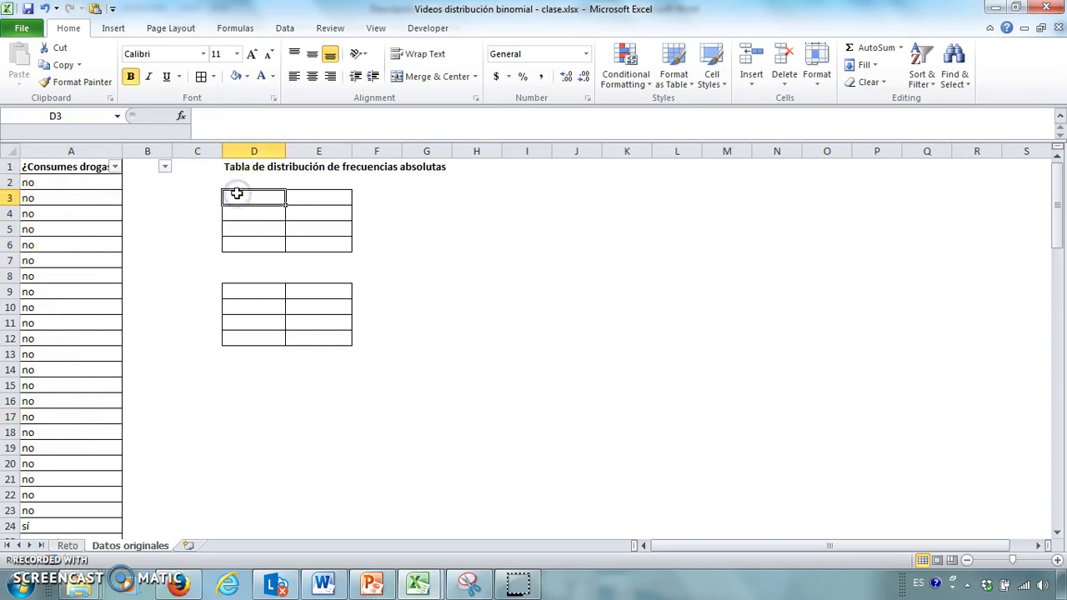
{"action": "key", "text": "Up"}
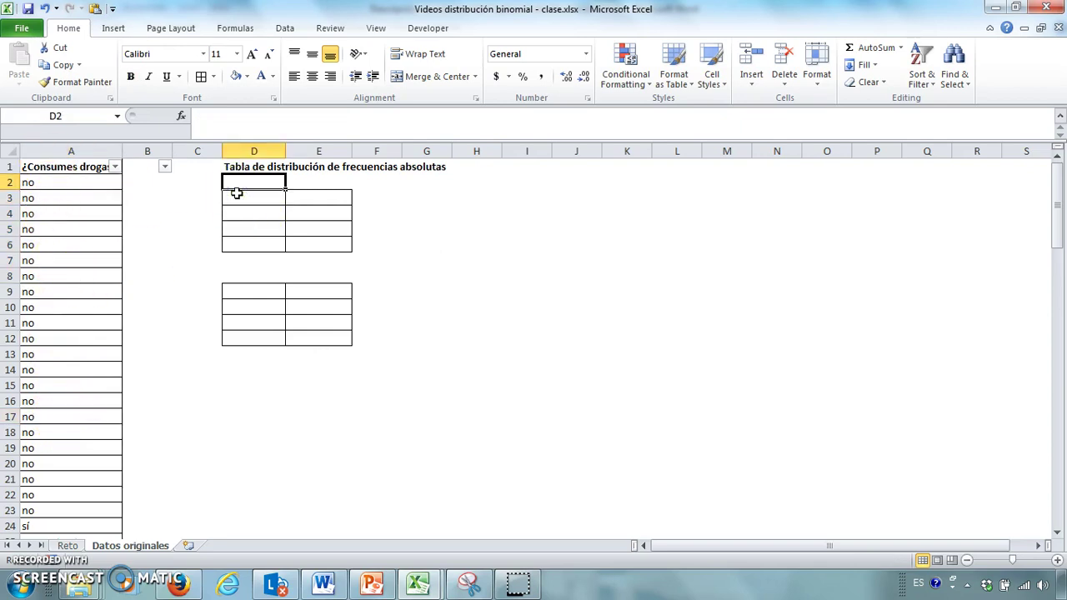
{"action": "type", "text": "C"}
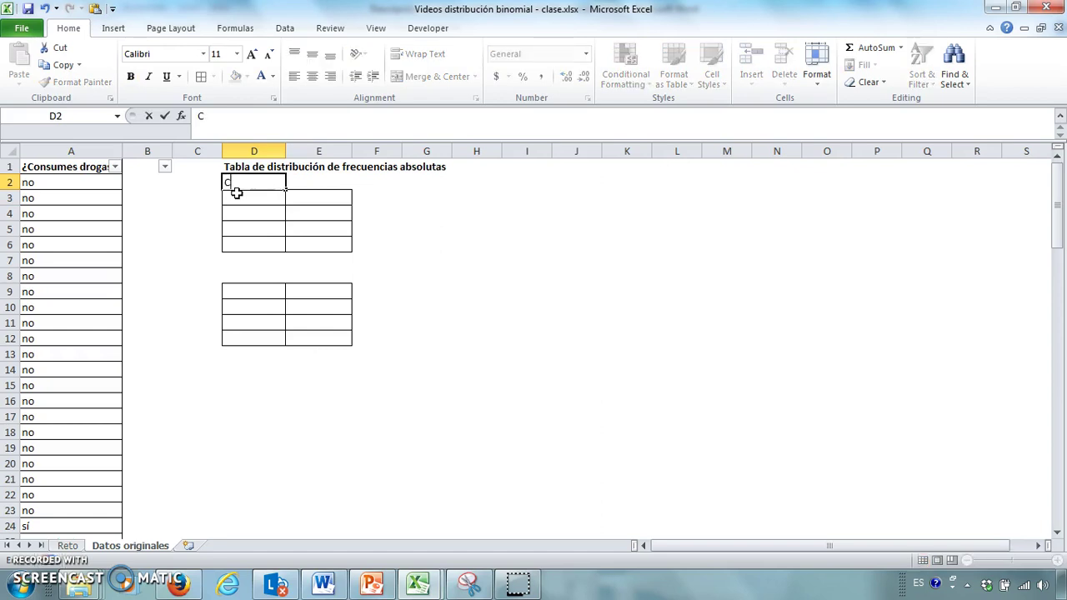
{"action": "type", "text": "lases"}
{"action": "key", "text": "Return"}
{"action": "key", "text": "Up"}
{"action": "key", "text": "Right"}
{"action": "type", "text": "Frecuencias"}
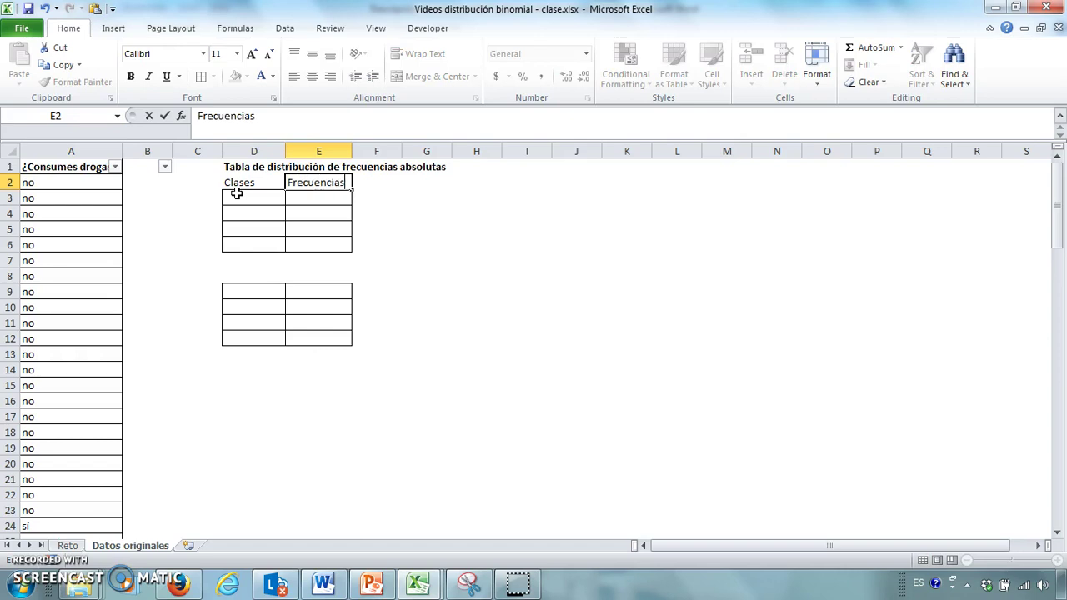
{"action": "key", "text": "Return"}
Fill the class column of the absolute frequency table with "Respuesta" in D3, "sí" in D4 and "no" in D5
{"action": "key", "text": "Left"}
{"action": "type", "text": "Res"}
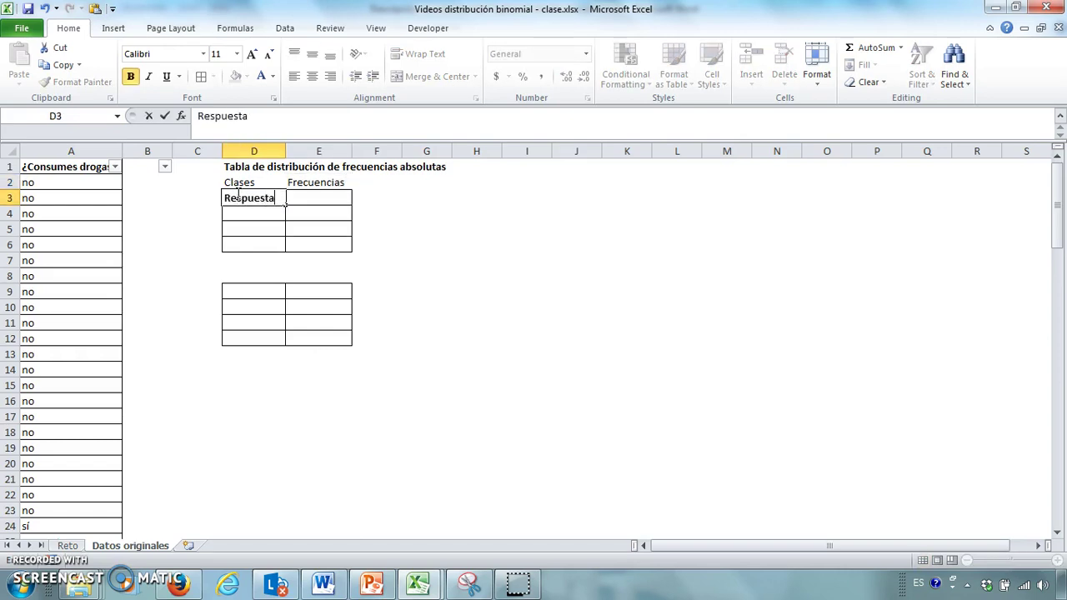
{"action": "key", "text": "Return"}
{"action": "key", "text": "Down"}
{"action": "key", "text": "Up"}
{"action": "type", "text": "sí"}
{"action": "key", "text": "Return"}
{"action": "type", "text": "no"}
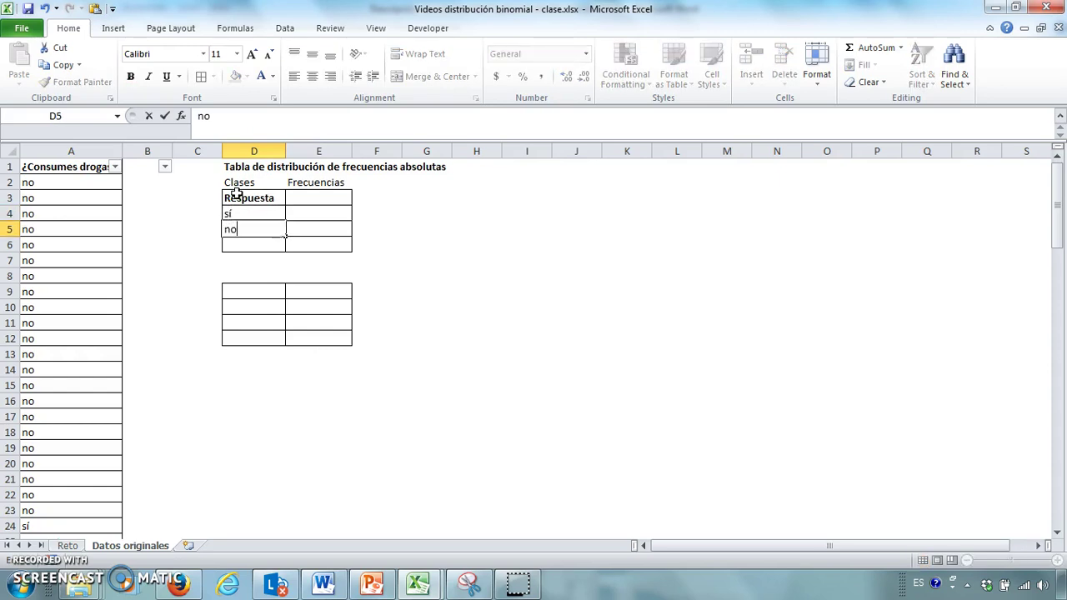
{"action": "key", "text": "Return"}
Enter "Personas" in E3 as the heading of the frequency column
{"action": "key", "text": "Up"}
{"action": "key", "text": "Up"}
{"action": "key", "text": "Up"}
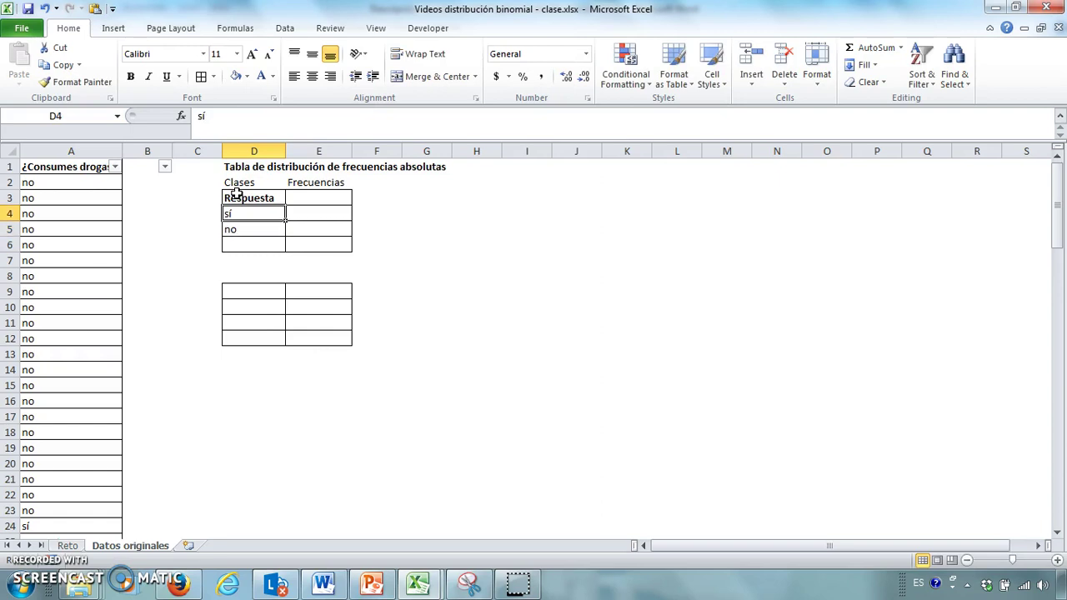
{"action": "key", "text": "Right"}
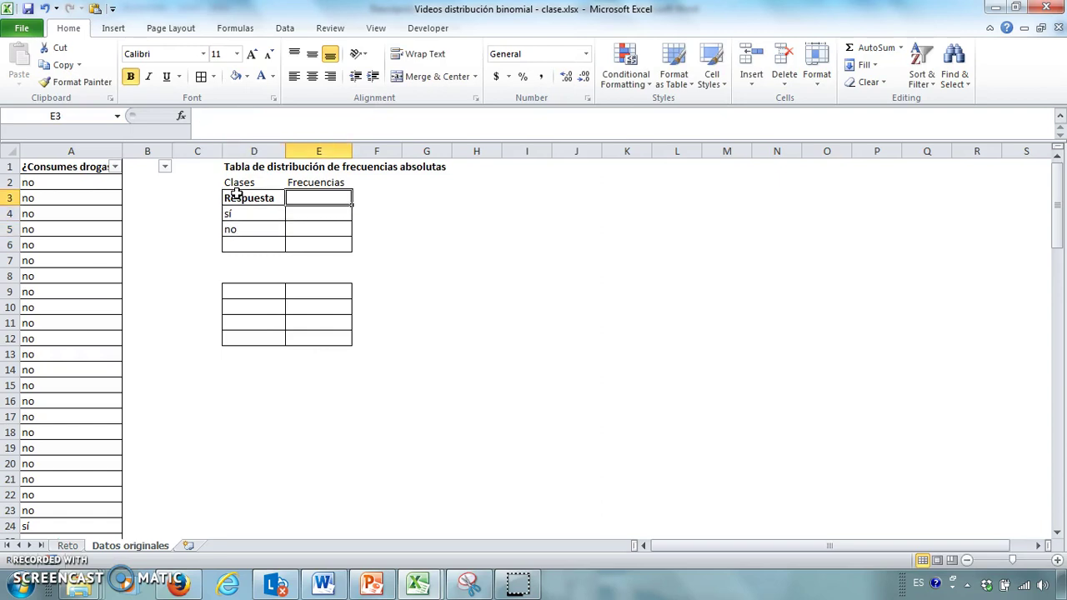
{"action": "type", "text": "Personas"}
{"action": "key", "text": "Return"}
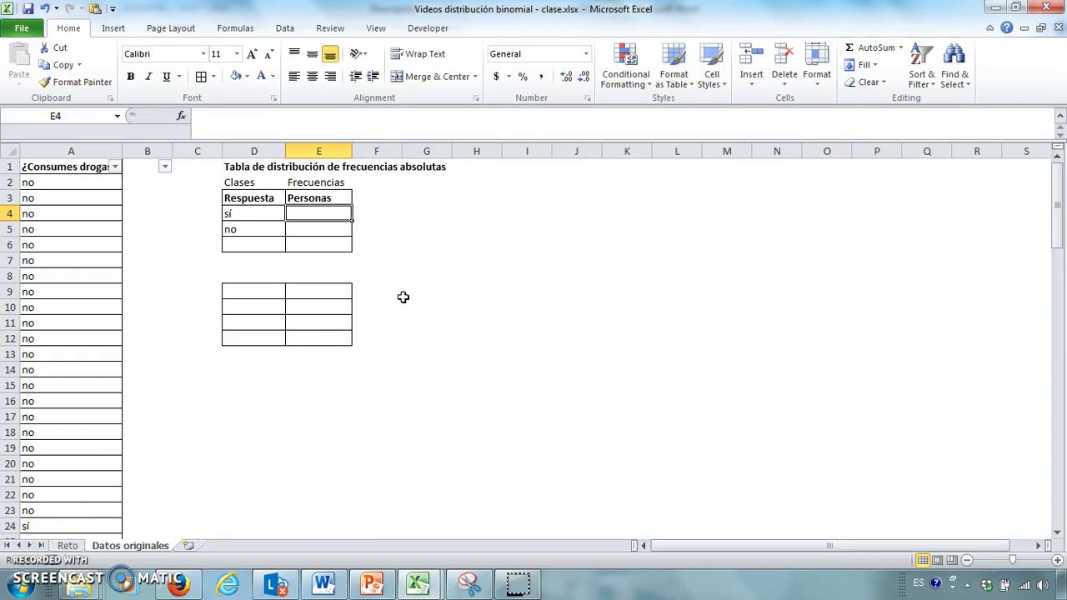
Count the "sí" answers in E4 with the formula =countif(A2:A101,"sí")
{"action": "type", "text": "=co"}
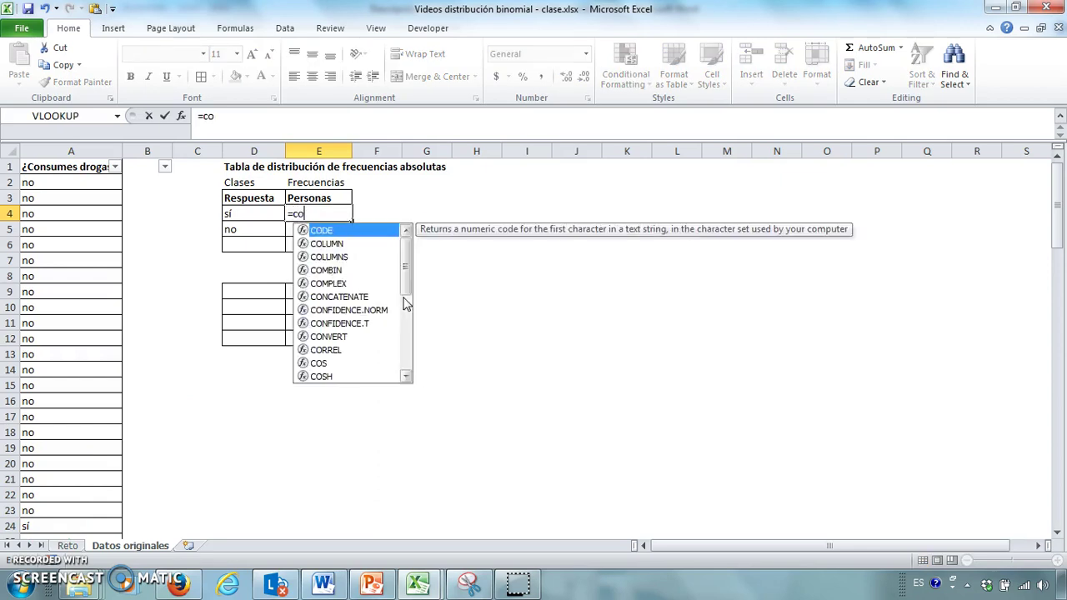
{"action": "type", "text": "untif("}
{"action": "left_click", "coordinate": [40, 182]}
{"action": "left_click_drag", "start_coordinate": [40, 181], "coordinate": [64, 511]}
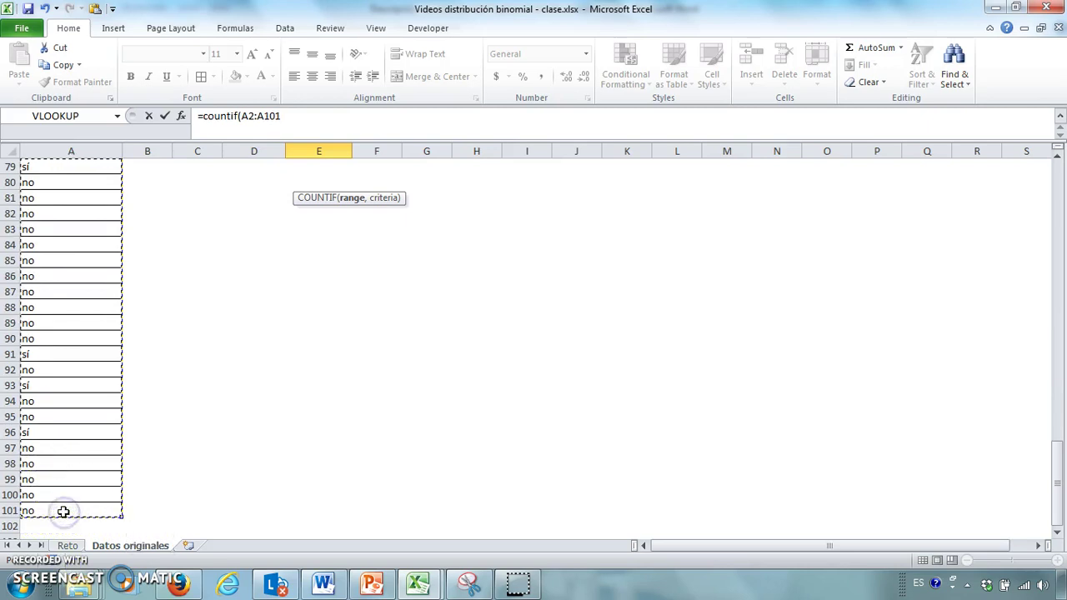
{"action": "type", "text": ","}
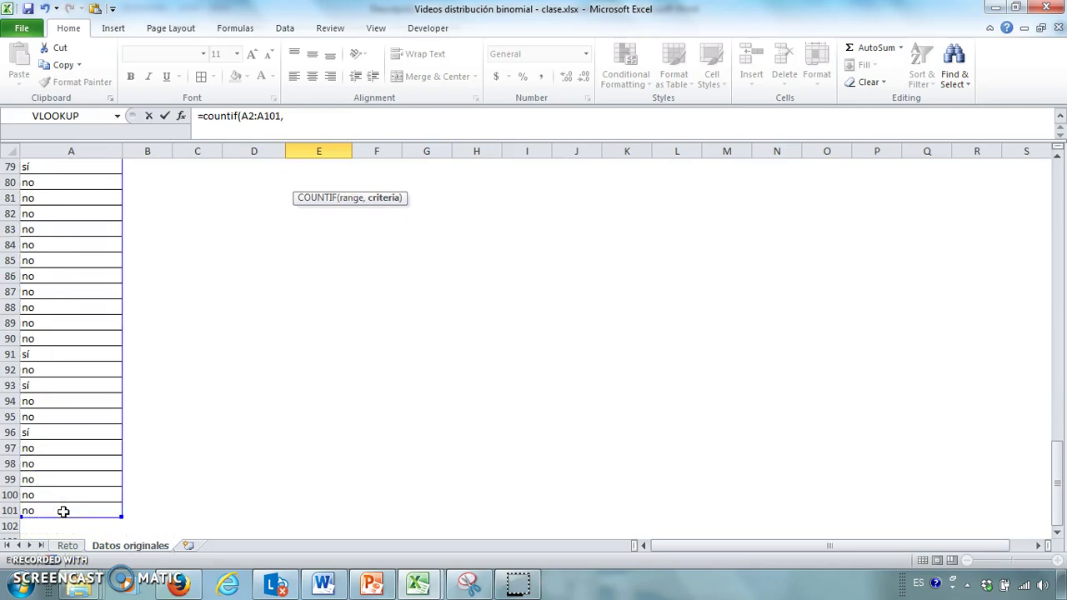
{"action": "left_click_drag", "start_coordinate": [1056, 469], "coordinate": [1061, 178]}
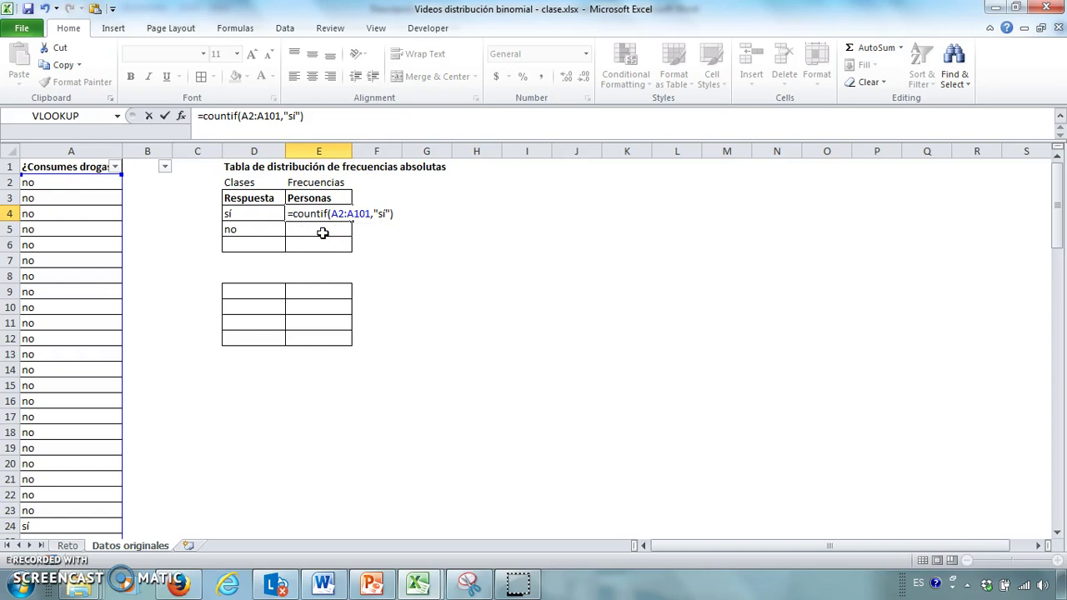
{"action": "key", "text": "Return"}
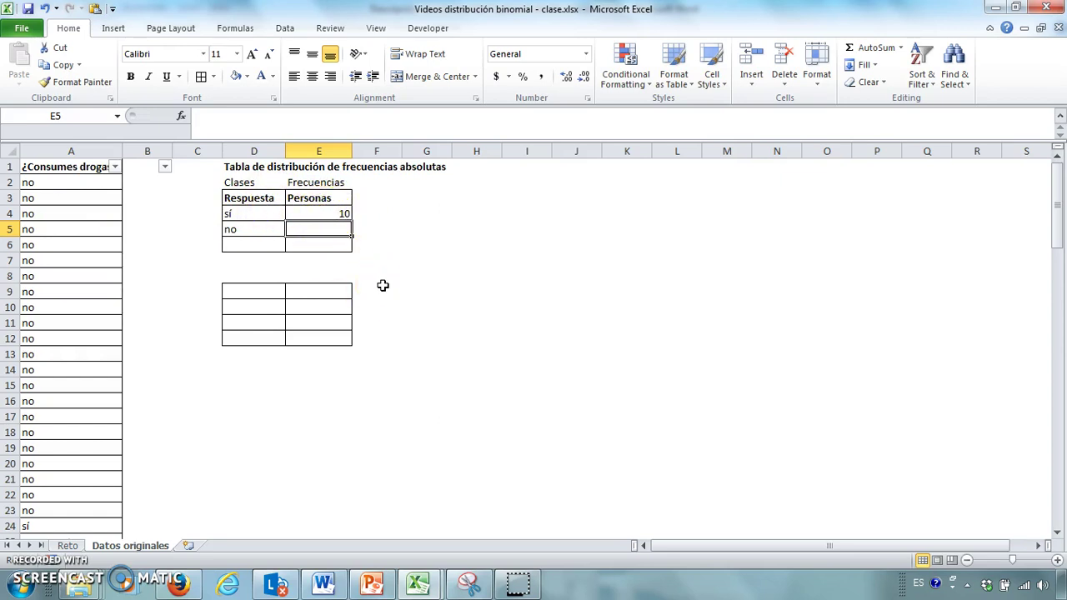
Count the "no" answers in E5 with a COUNTIF formula over A2:A101 and the criterion "no"
{"action": "type", "text": "="}
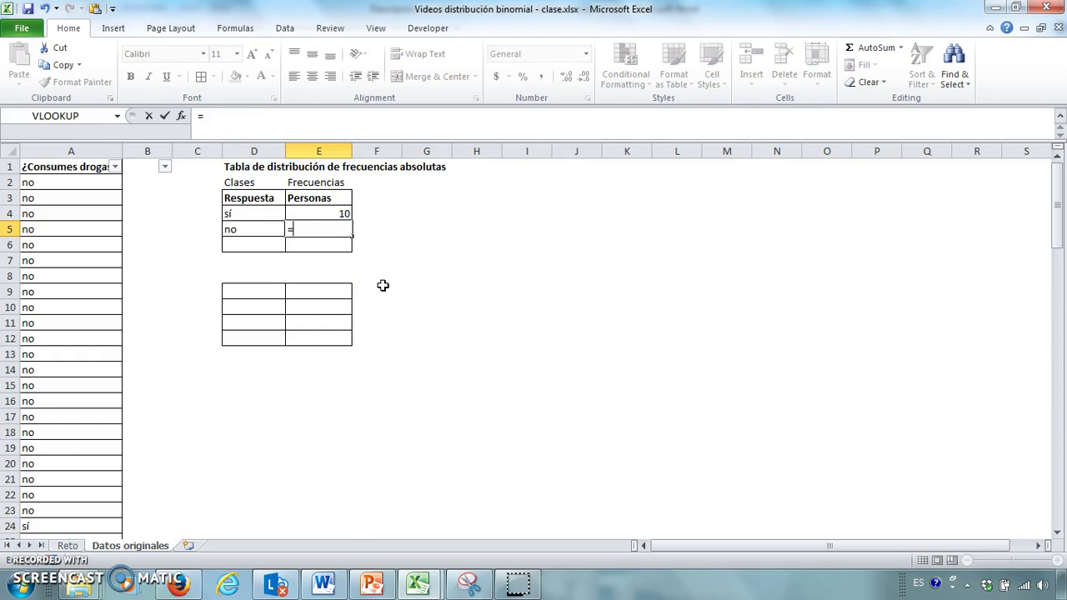
{"action": "type", "text": "countif"}
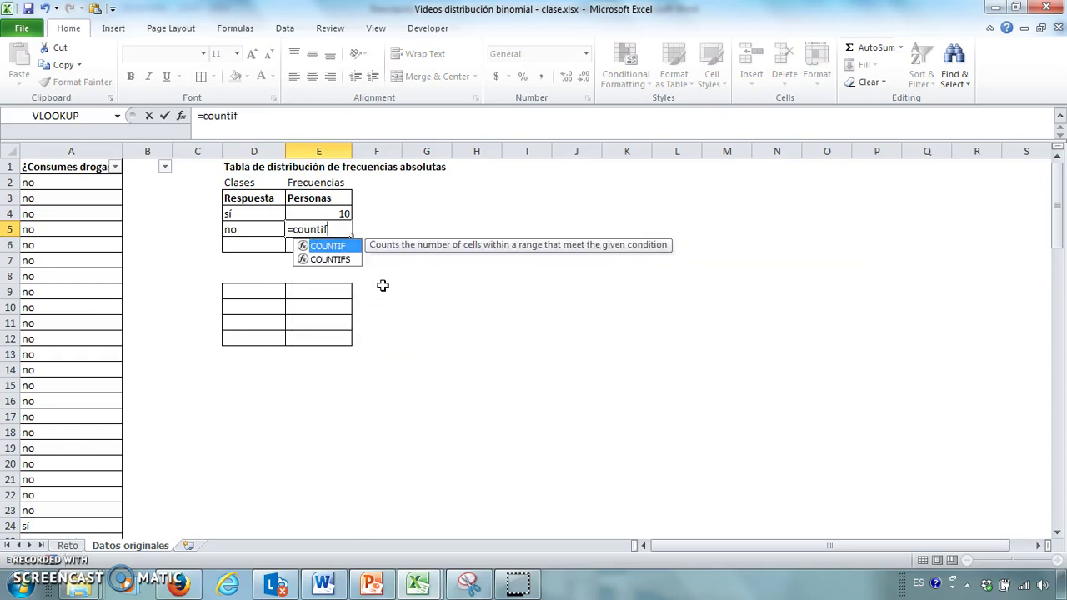
{"action": "type", "text": "("}
{"action": "left_click_drag", "start_coordinate": [36, 182], "coordinate": [64, 504]}
{"action": "type", "text": ","}
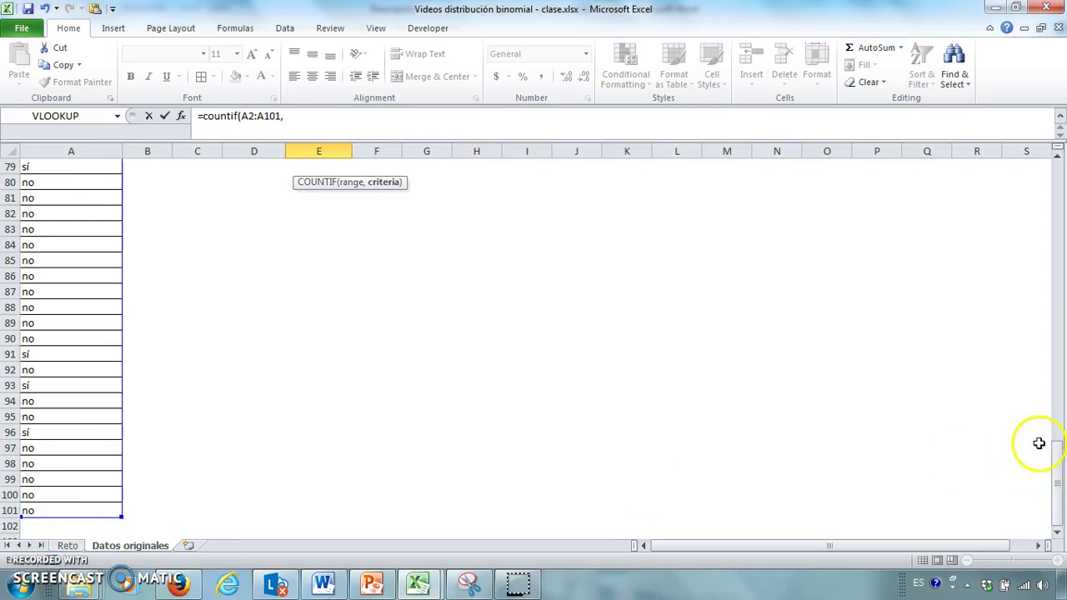
{"action": "left_click_drag", "start_coordinate": [1058, 462], "coordinate": [1061, 188]}
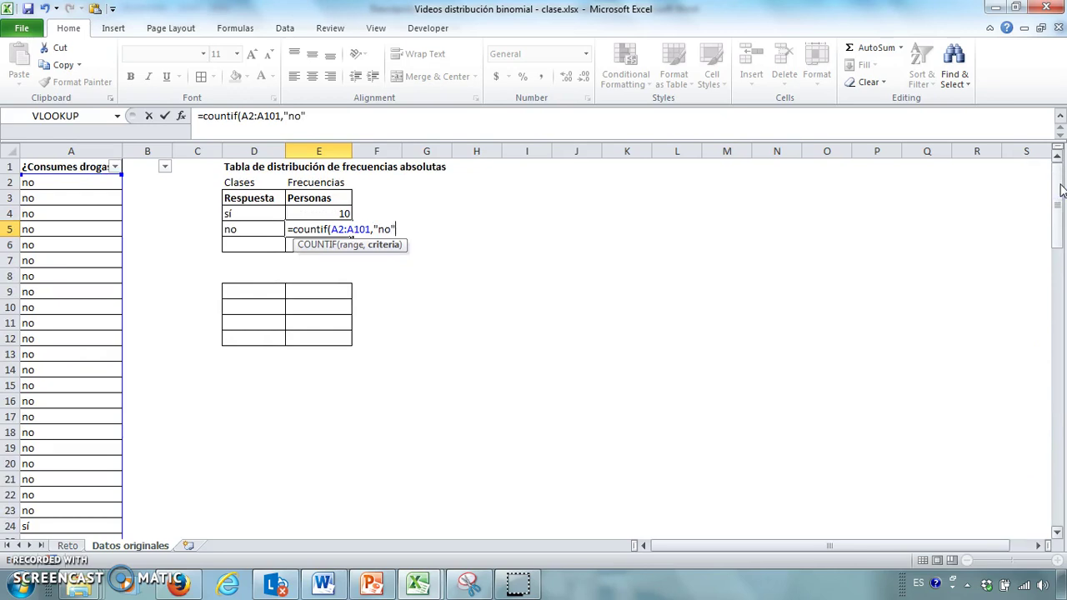
{"action": "key", "text": "Return"}
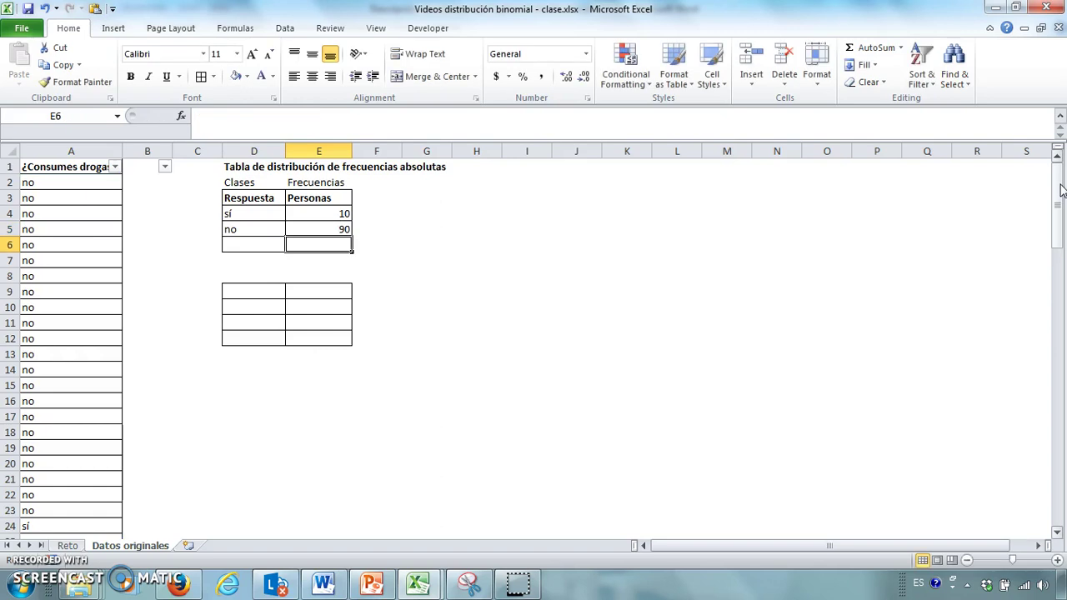
Label the last row of the absolute frequency table "Total" in D6
{"action": "key", "text": "Up"}
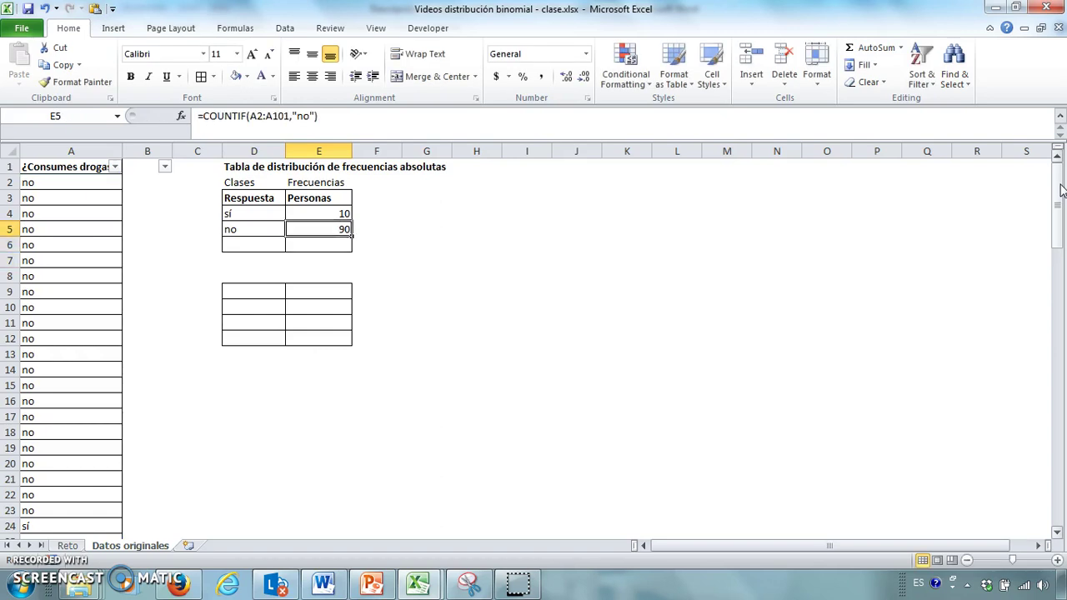
{"action": "key", "text": "Left"}
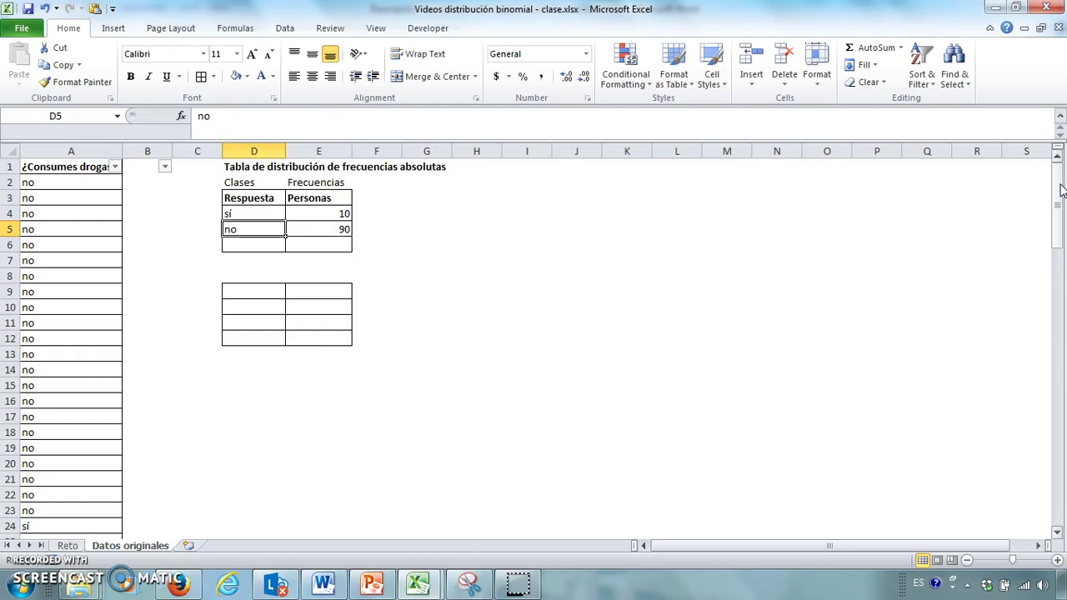
{"action": "key", "text": "Down"}
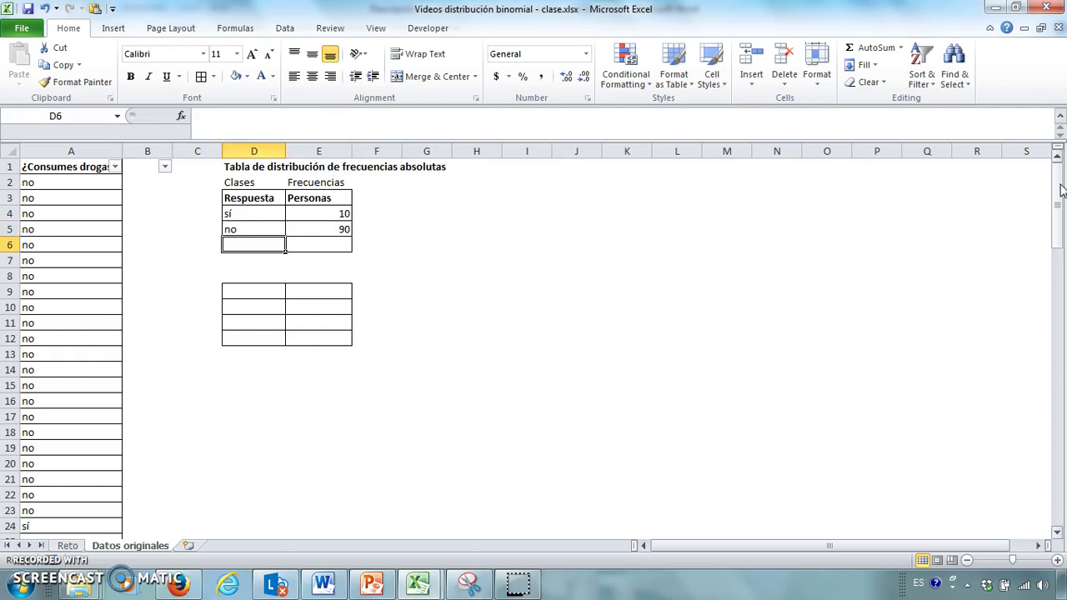
{"action": "type", "text": "Total"}
{"action": "key", "text": "Return"}
Add up the frequencies in E6 with =sum(E4:E5) and make the total row D6:E6 bold
{"action": "key", "text": "Up"}
{"action": "key", "text": "Right"}
{"action": "type", "text": "=sum("}
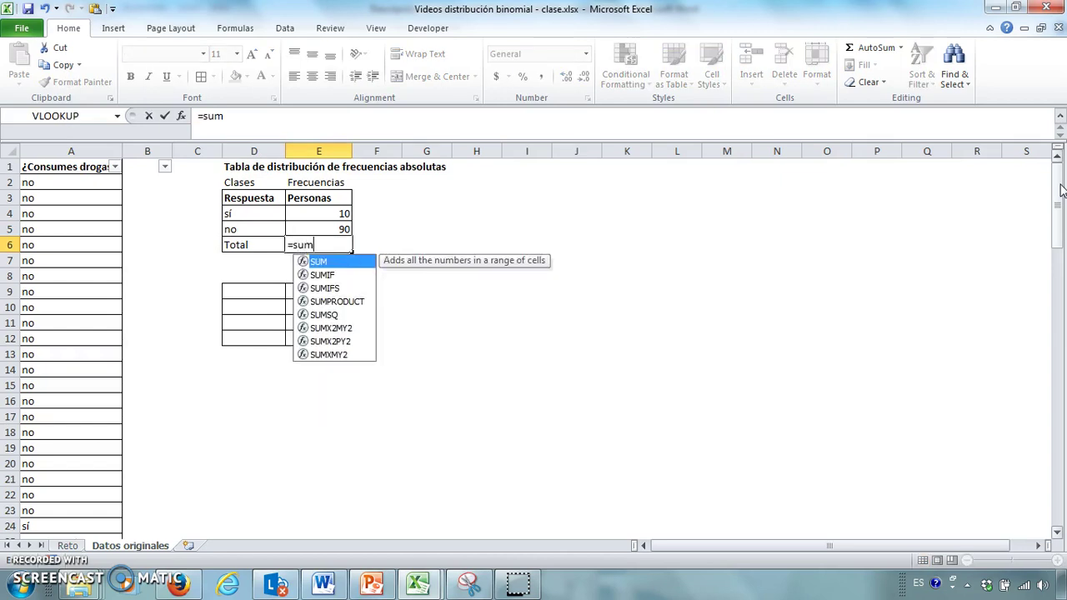
{"action": "left_click_drag", "start_coordinate": [339, 215], "coordinate": [335, 228]}
{"action": "type", "text": ")"}
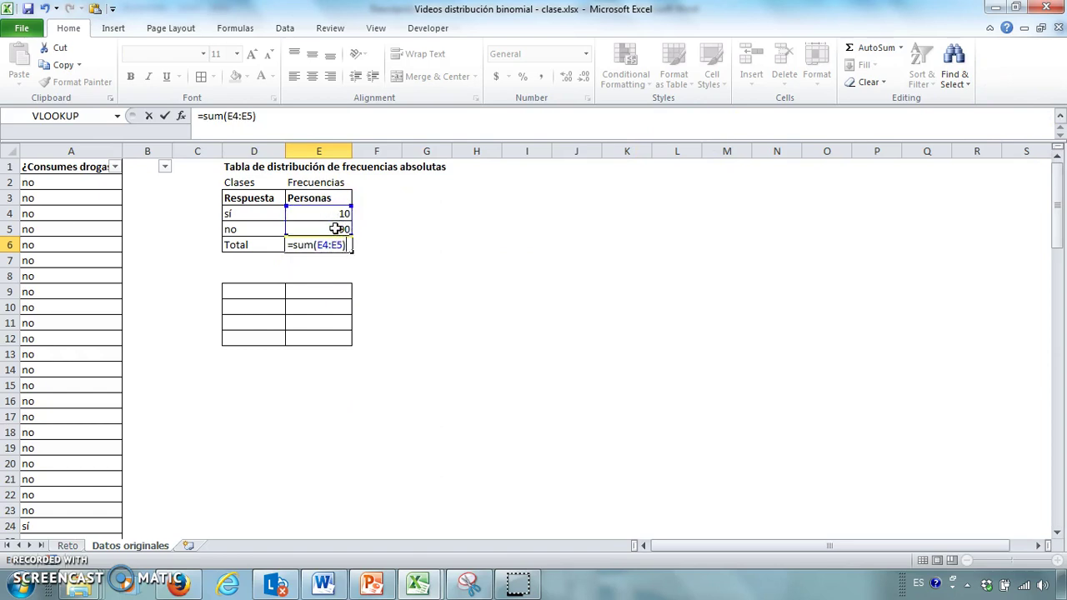
{"action": "key", "text": "Return"}
{"action": "left_click_drag", "start_coordinate": [237, 244], "coordinate": [302, 244]}
{"action": "left_click", "coordinate": [130, 76]}
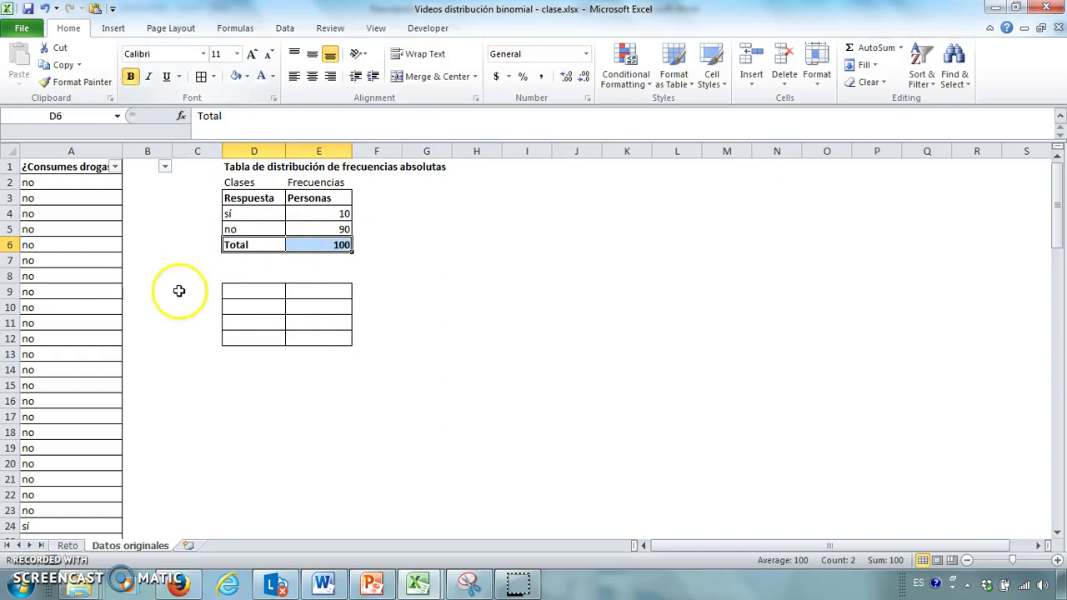
Enter the title "Tabla de distribución de frecuencias relativas" in D8 above the second table
{"action": "double_click", "coordinate": [240, 278]}
{"action": "type", "text": "Tabla de distribución de frecuenci"}
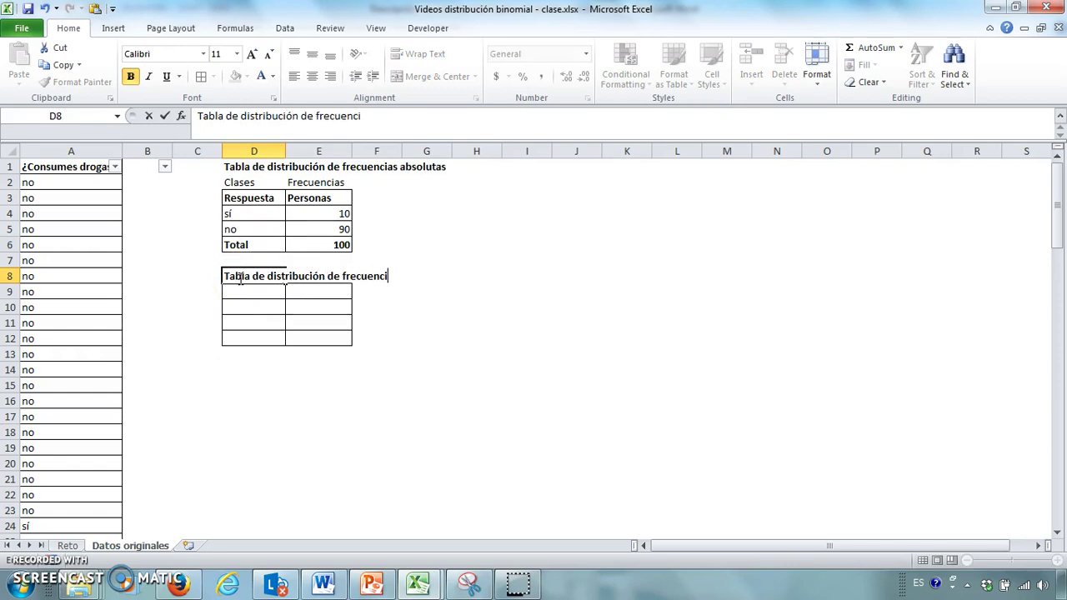
{"action": "type", "text": "as relativas"}
{"action": "key", "text": "Return"}
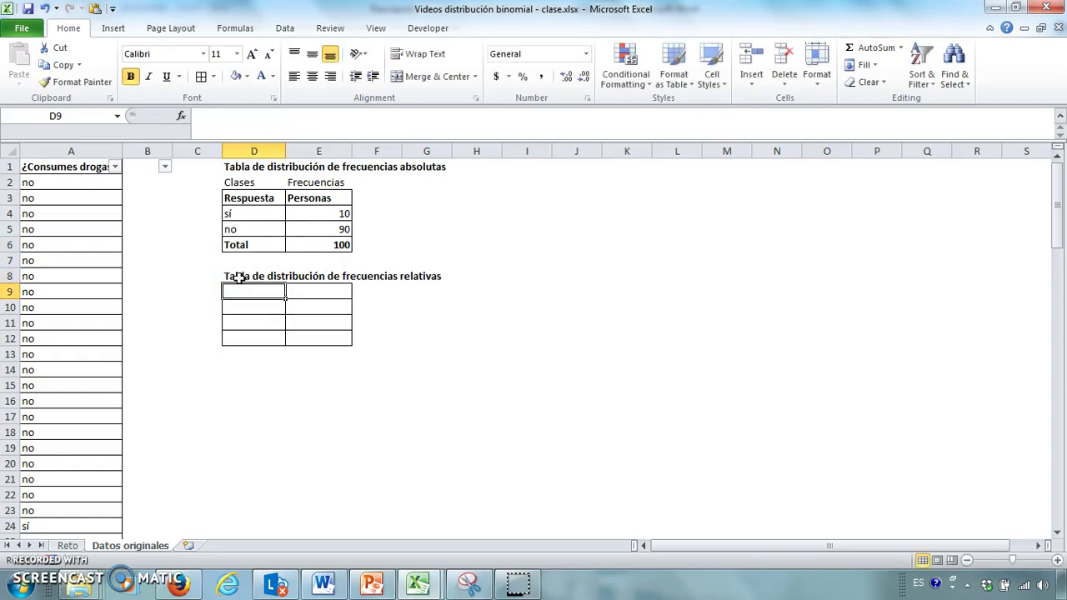
Copy the class column D3:D6 of the absolute frequency table into the second table starting at D9
{"action": "left_click_drag", "start_coordinate": [242, 196], "coordinate": [239, 242]}
{"action": "key", "text": "ctrl+c"}
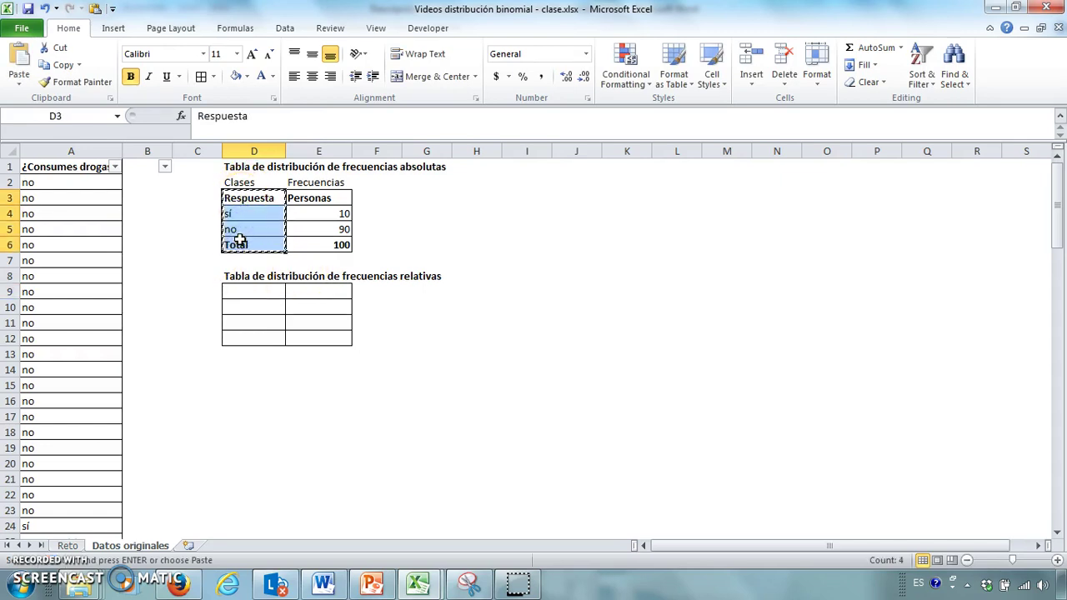
{"action": "left_click", "coordinate": [253, 295]}
{"action": "key", "text": "ctrl+v"}
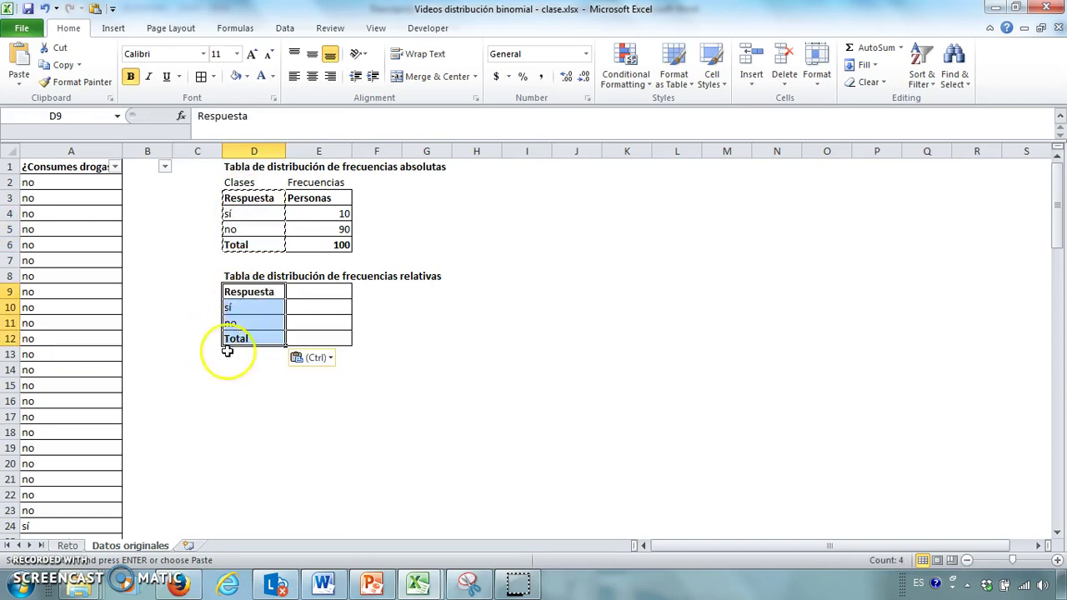
Enter "Probabilidades" in E9 as the value column heading of the relative frequency table
{"action": "left_click", "coordinate": [271, 304]}
{"action": "left_click", "coordinate": [313, 292]}
{"action": "key", "text": "Caps_Lock"}
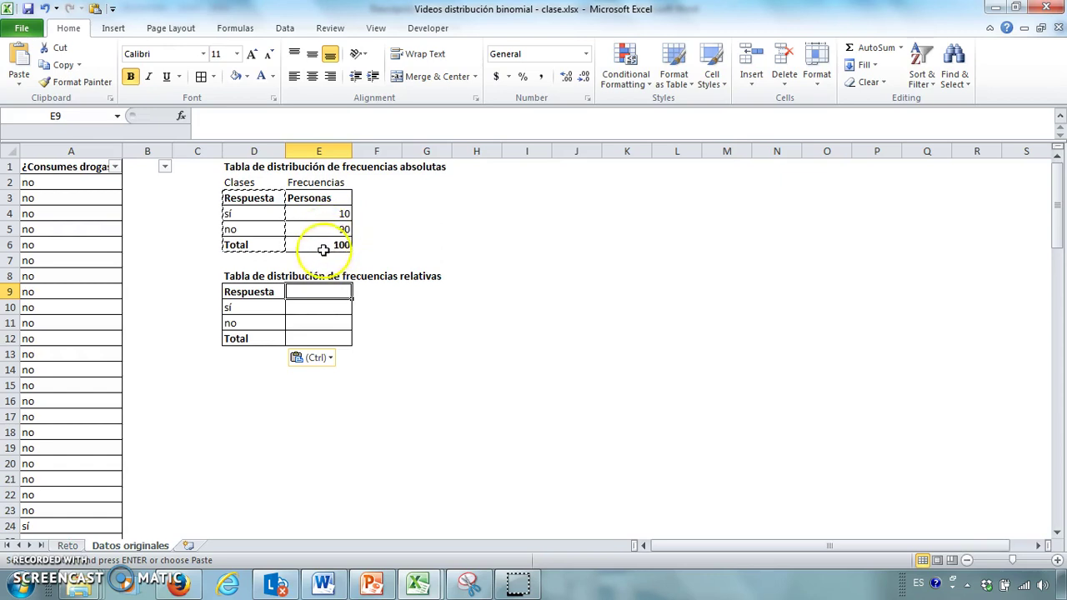
{"action": "key", "text": "Escape"}
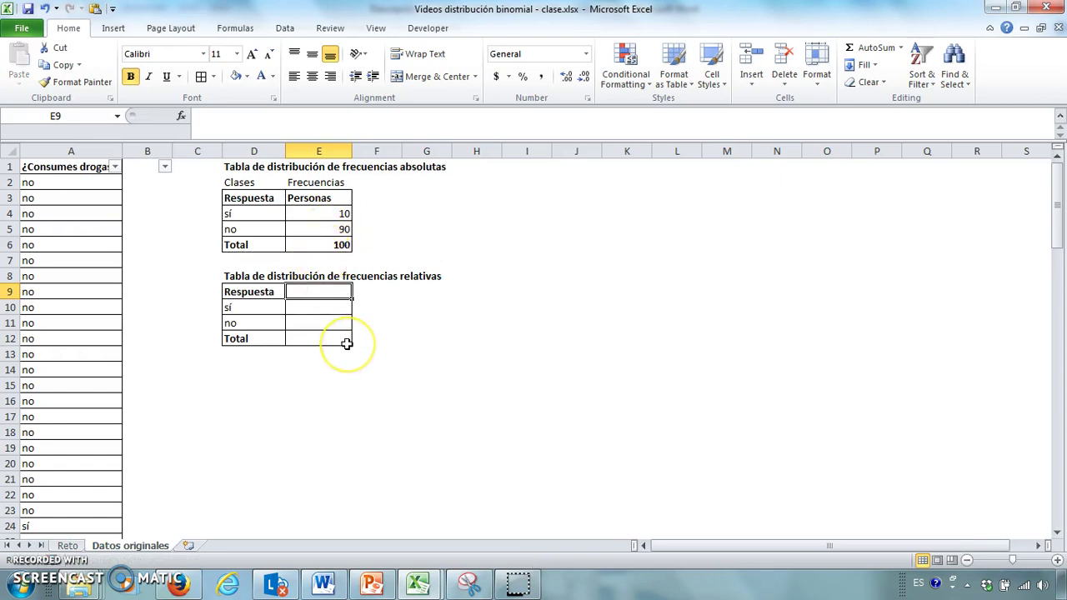
{"action": "type", "text": "Probabilidades"}
{"action": "key", "text": "Return"}
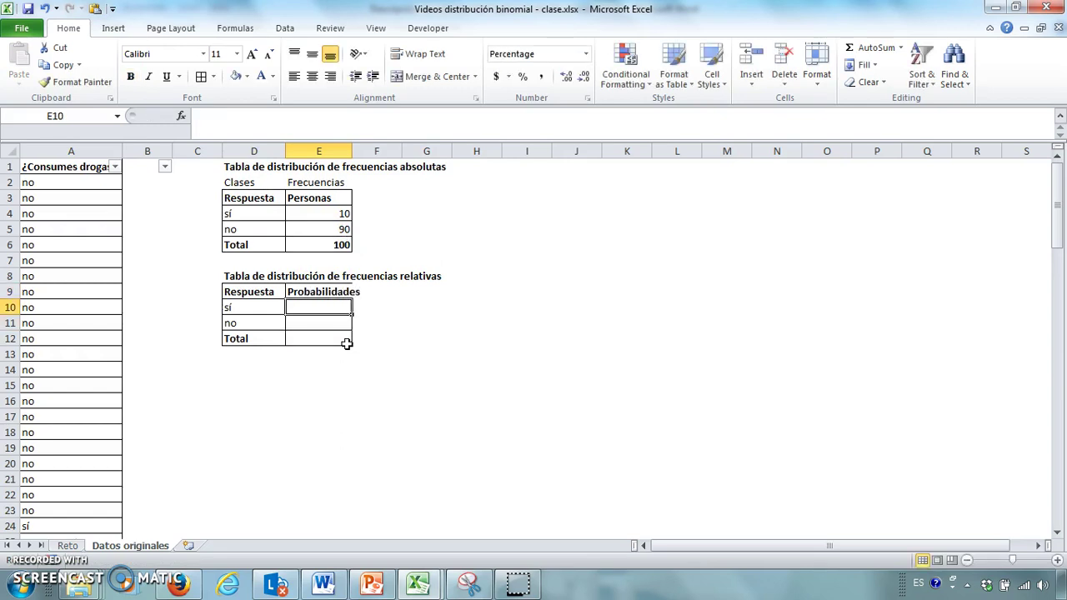
Calculate the probability of "sí" in E10 with the formula =E4/E6
{"action": "type", "text": "="}
{"action": "left_click", "coordinate": [331, 215]}
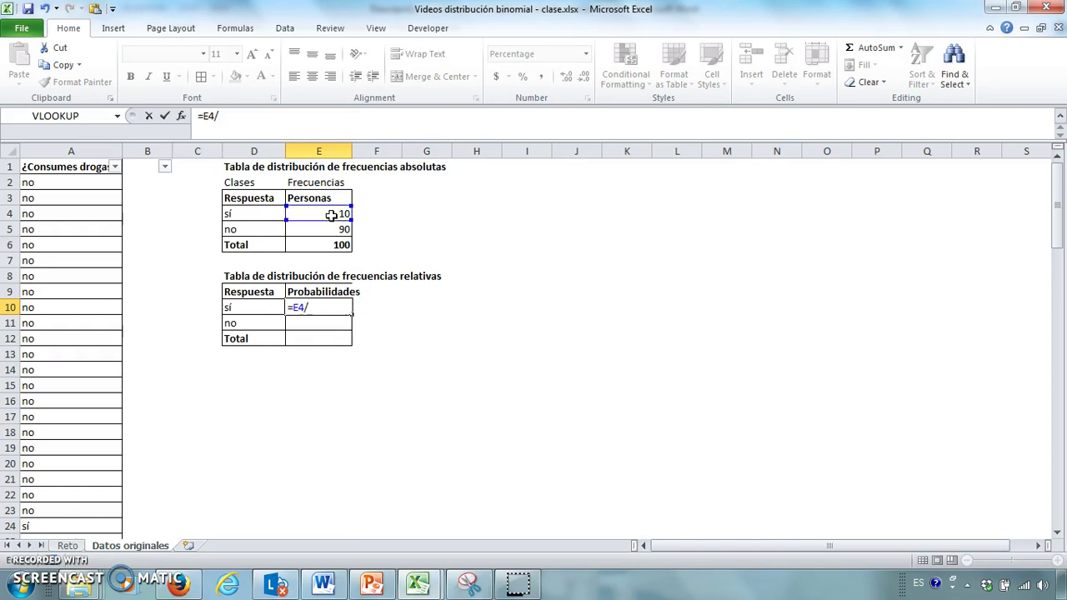
{"action": "left_click", "coordinate": [332, 245]}
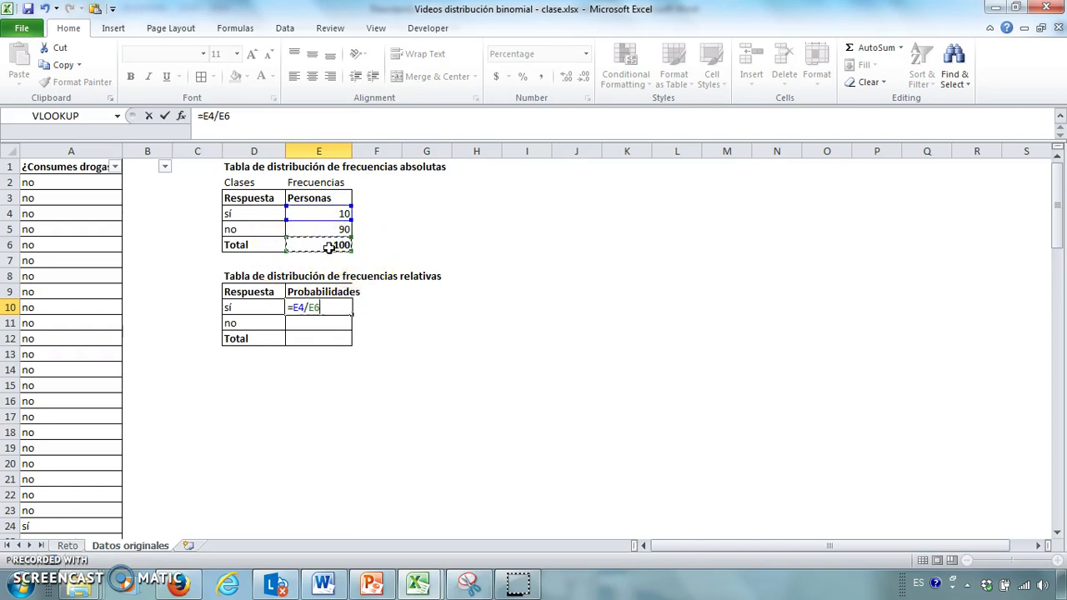
{"action": "key", "text": "Return"}
{"action": "key", "text": "Down"}
{"action": "key", "text": "Up"}
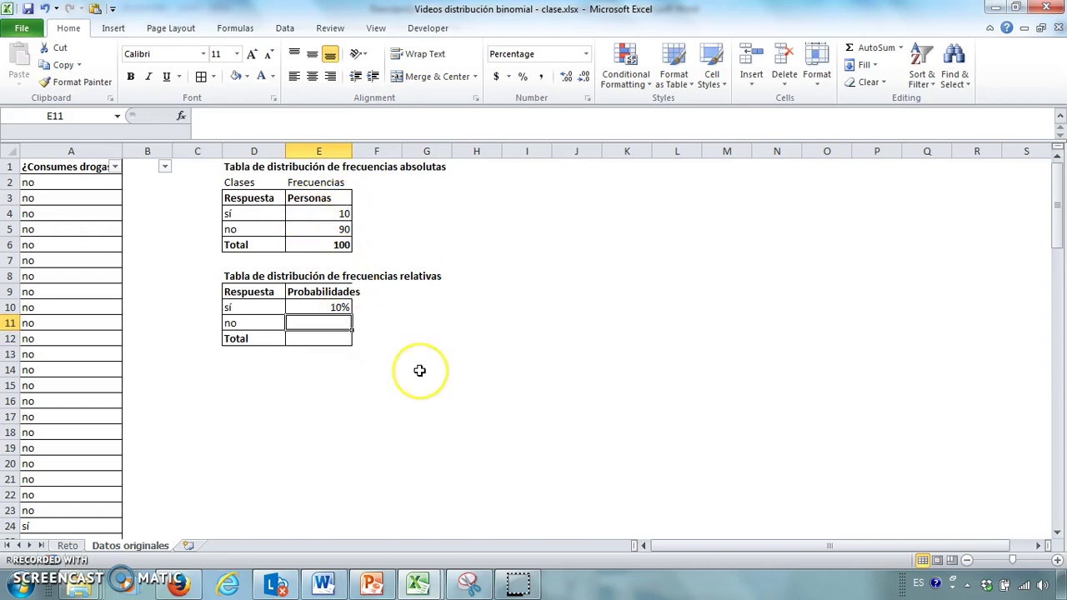
Calculate the probability of "no" in E11 with the formula =E5/E6
{"action": "type", "text": "="}
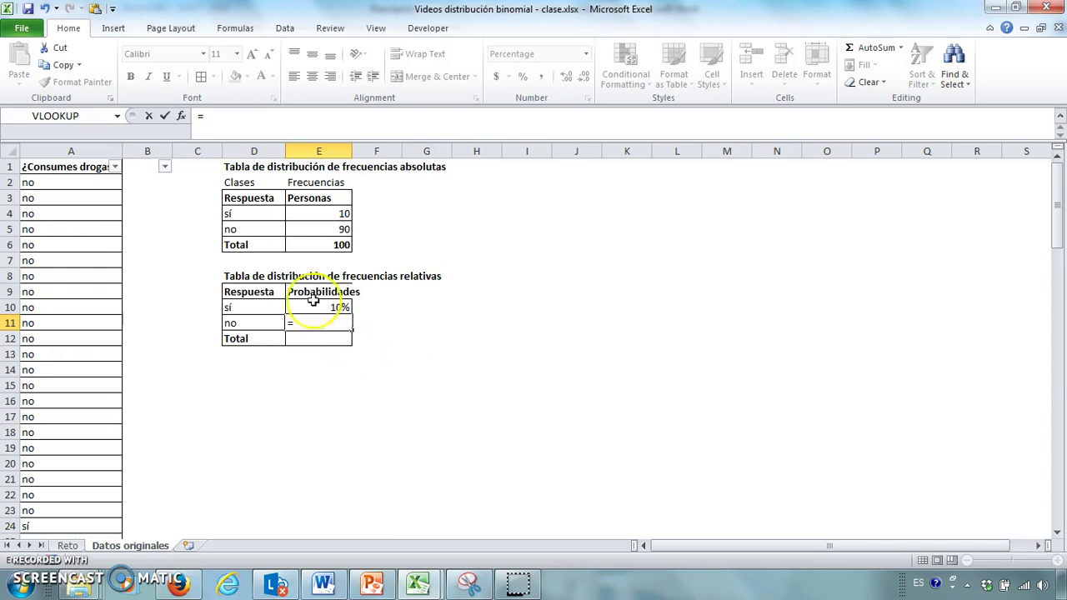
{"action": "left_click", "coordinate": [328, 233]}
{"action": "type", "text": "/"}
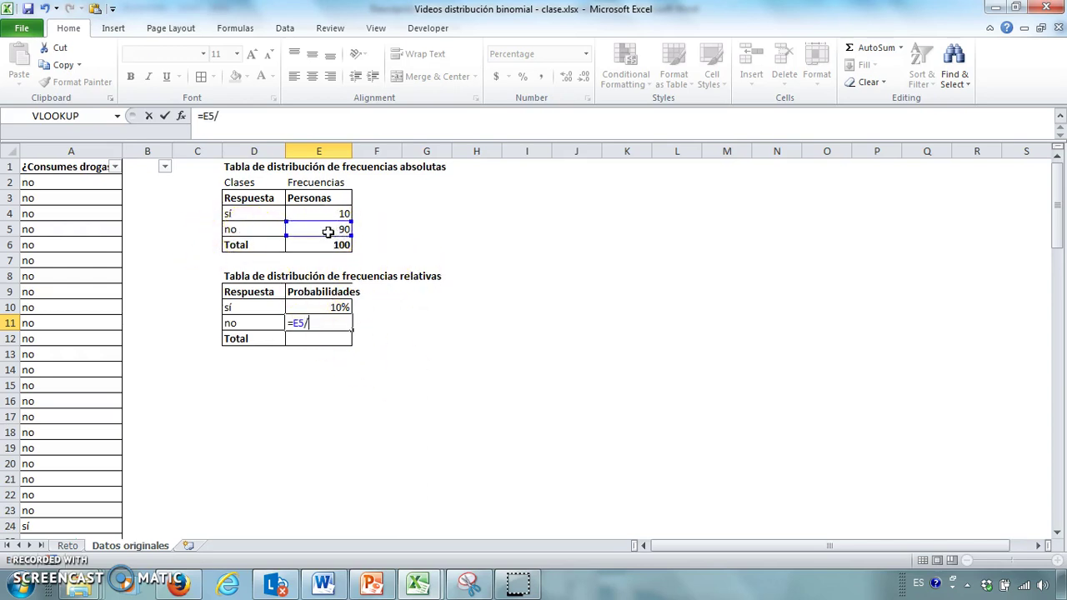
{"action": "left_click", "coordinate": [342, 245]}
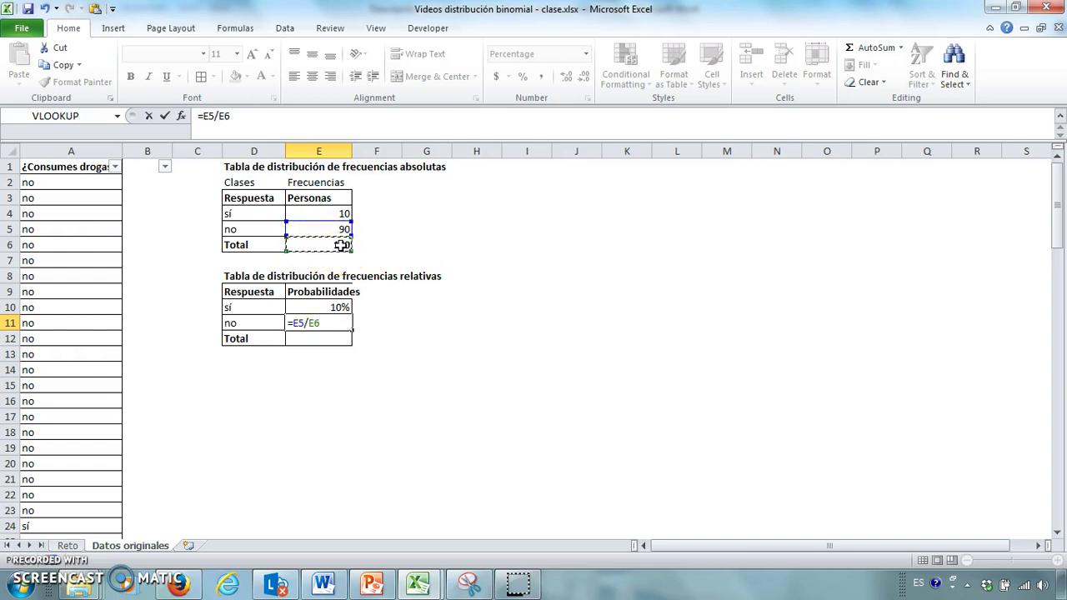
{"action": "key", "text": "Return"}
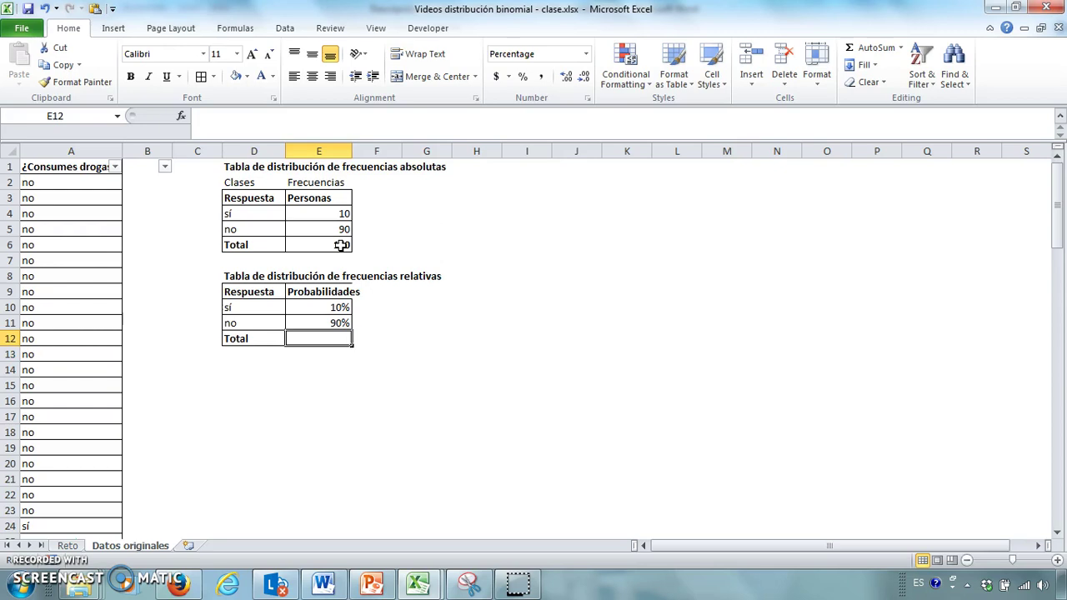
Add up the probabilities in E12 with =sum(E10:E11) and make that total bold
{"action": "type", "text": "=sum("}
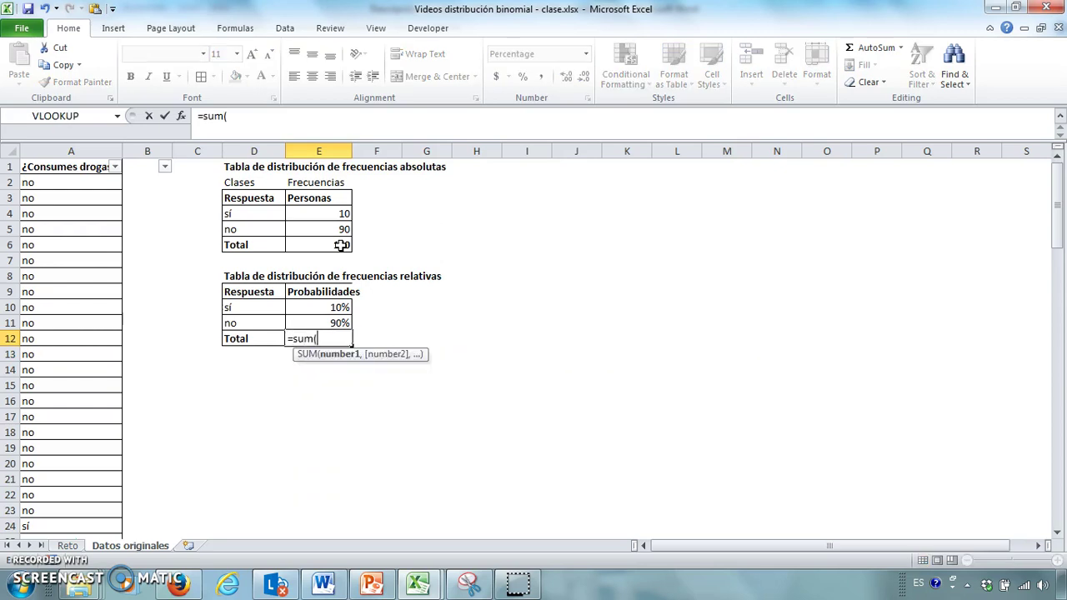
{"action": "left_click_drag", "start_coordinate": [315, 307], "coordinate": [310, 325]}
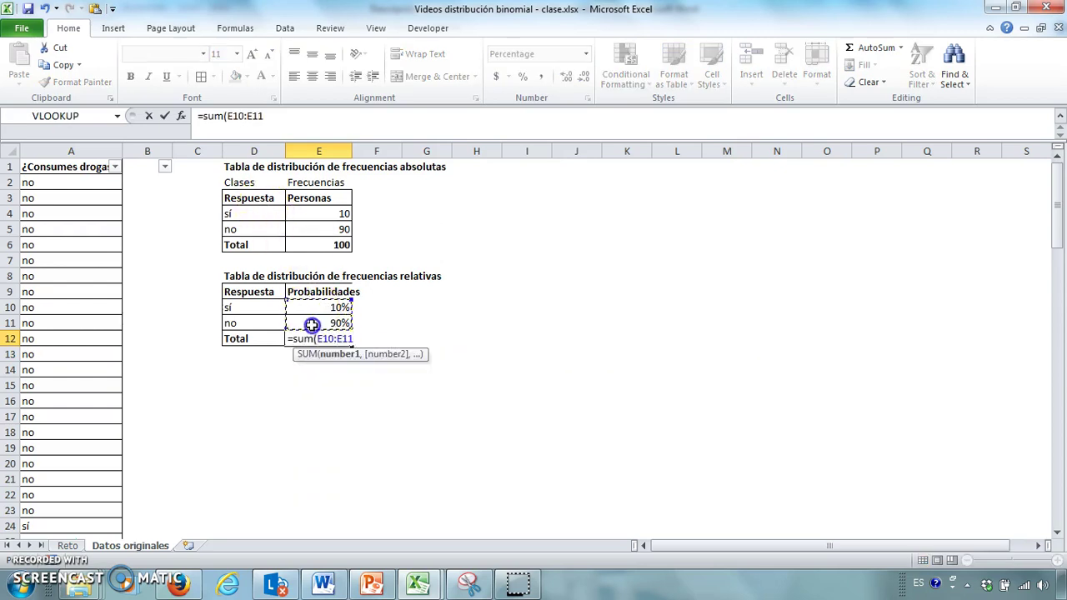
{"action": "type", "text": ")"}
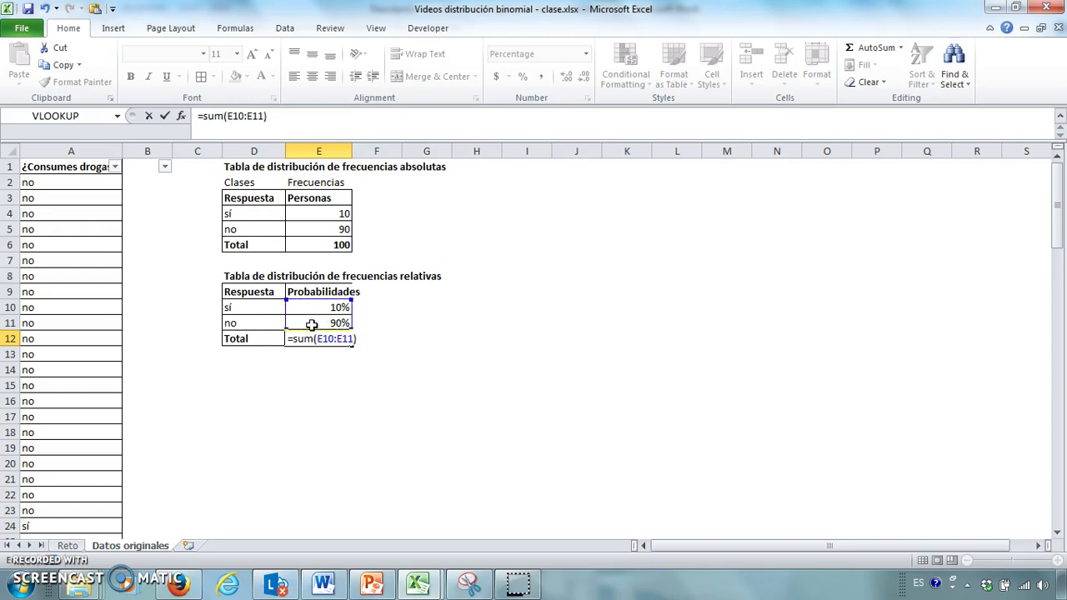
{"action": "key", "text": "Return"}
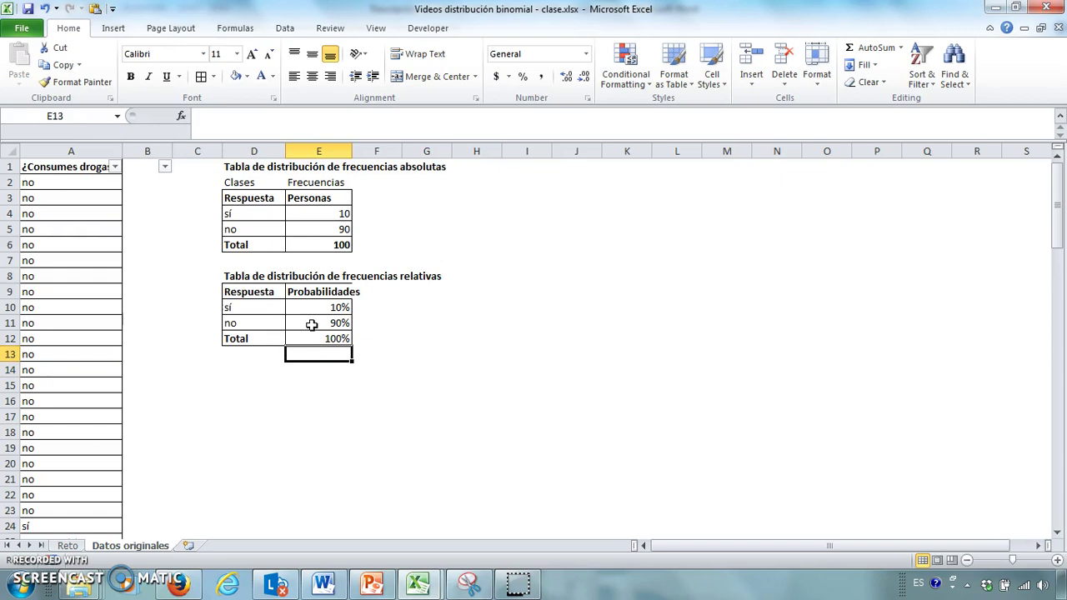
{"action": "key", "text": "Up"}
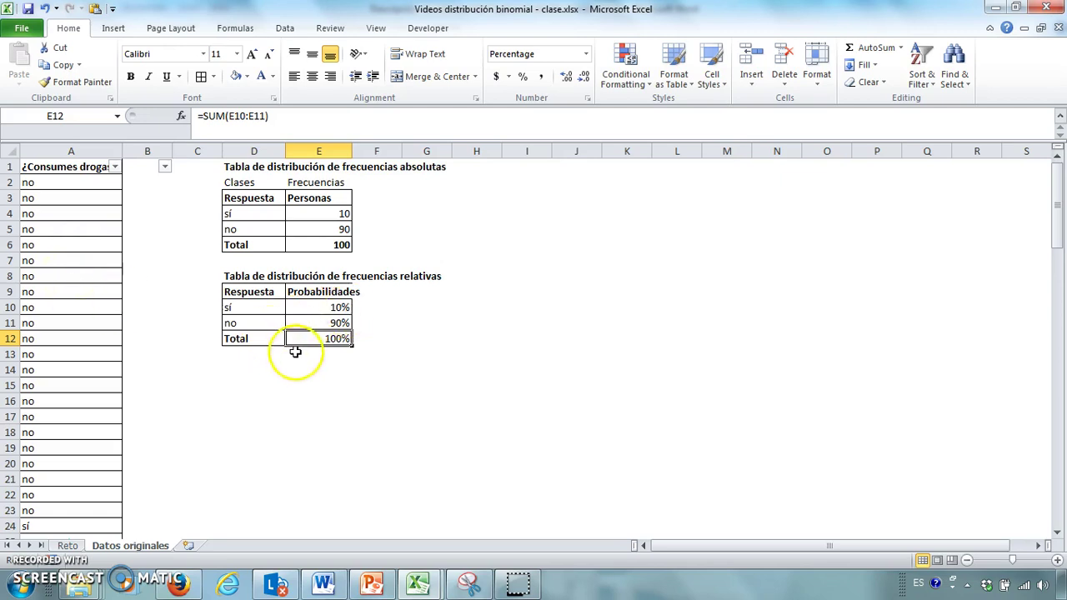
{"action": "left_click", "coordinate": [130, 76]}
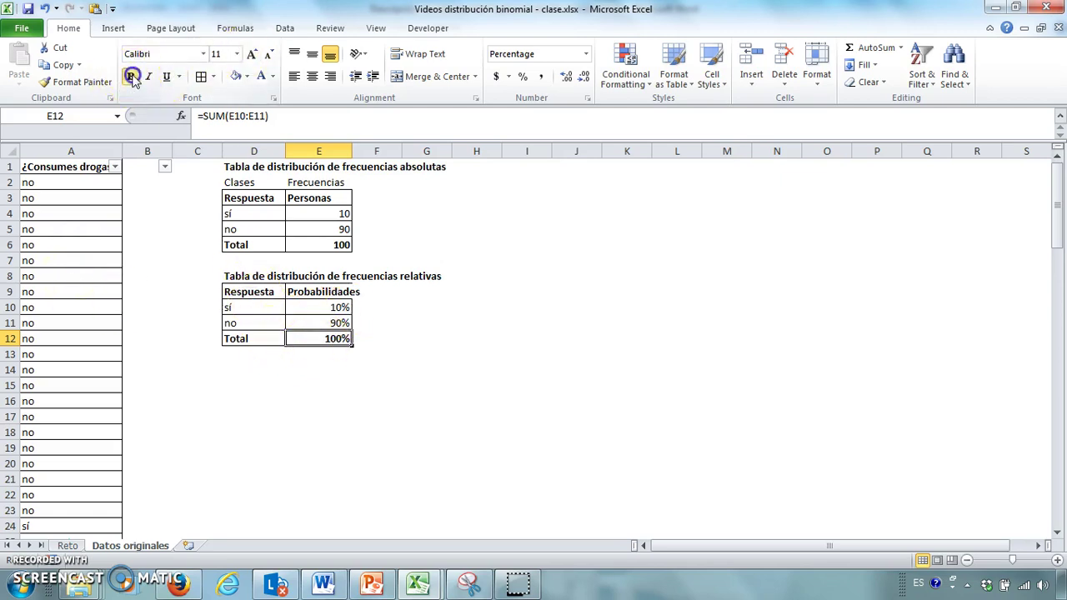
{"action": "left_click", "coordinate": [400, 334]}
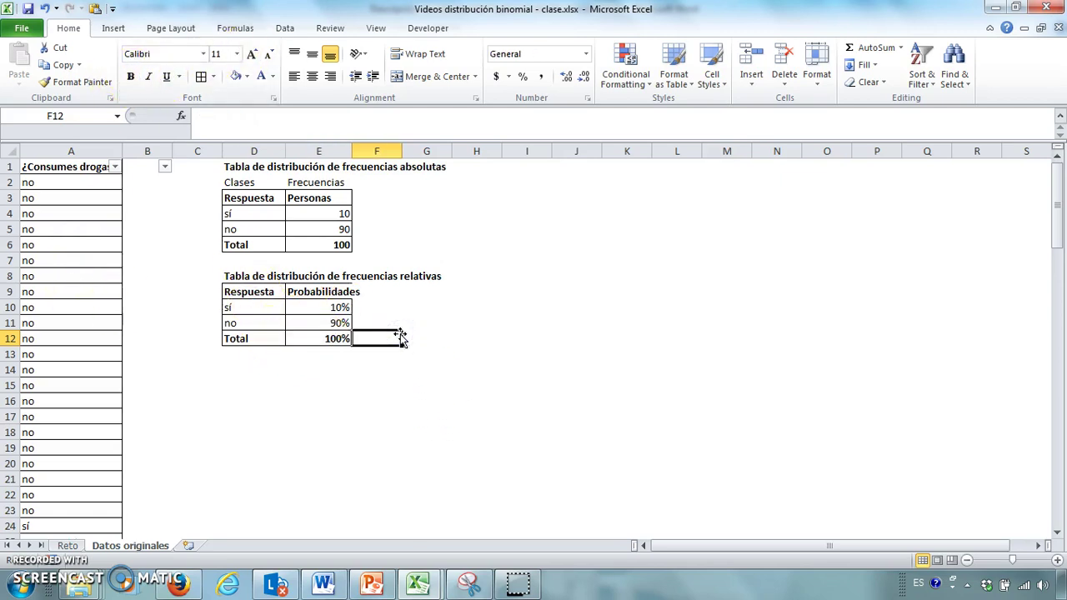